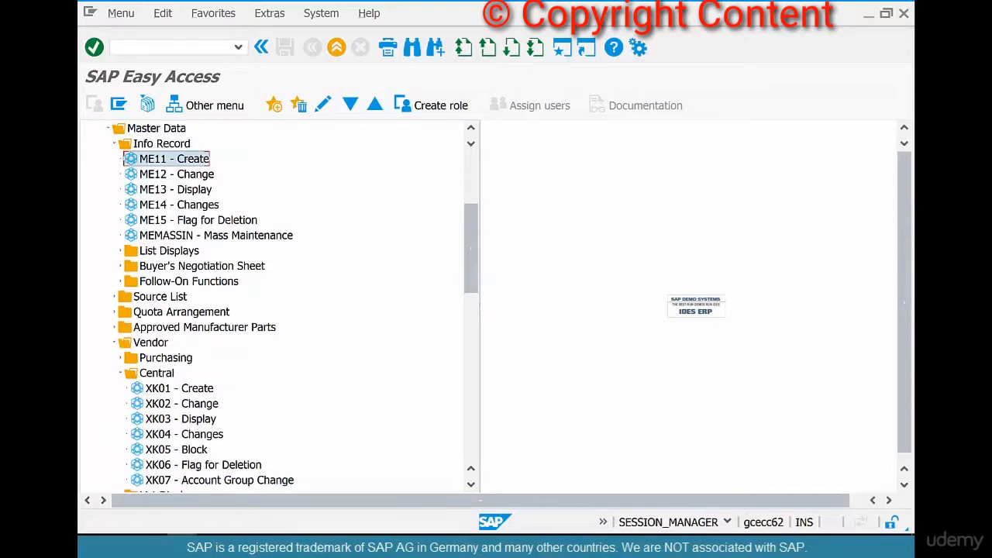
Start a purchasing info record with ME11 for vendor Coffee Supplies Inc and material coffeebeans-01, and continue to the purchasing organization data.
double_click(175, 159)
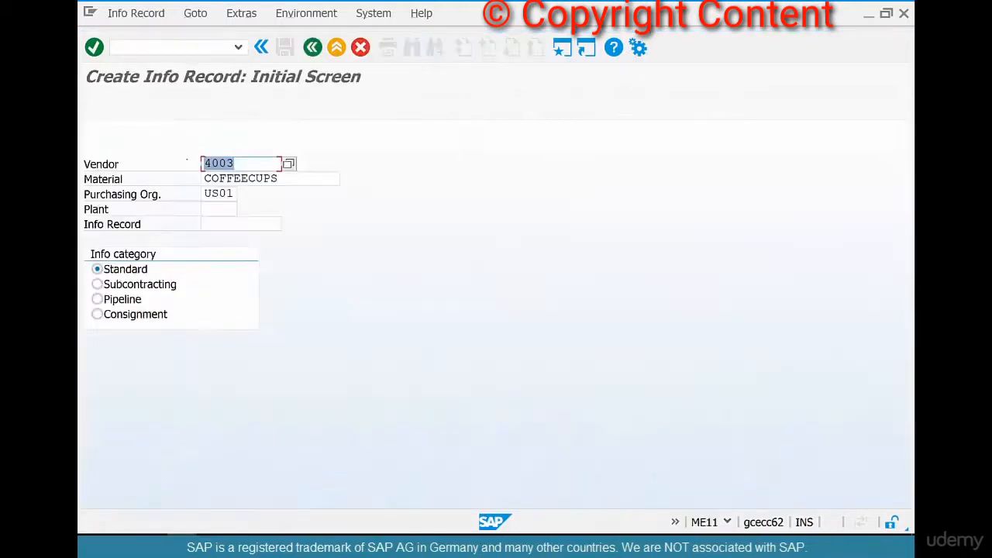
click(239, 164)
click(208, 209)
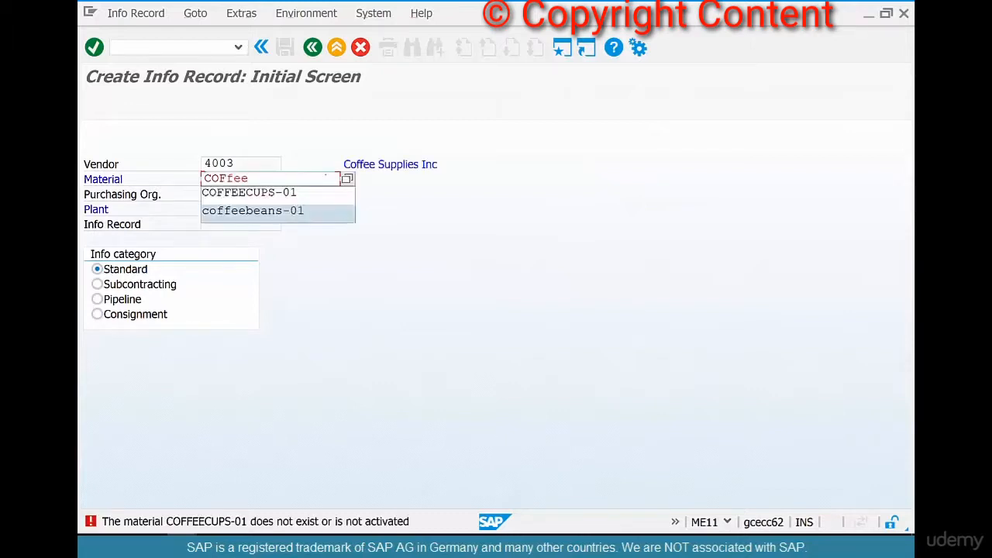
key(Down)
key(Down)
key(Return)
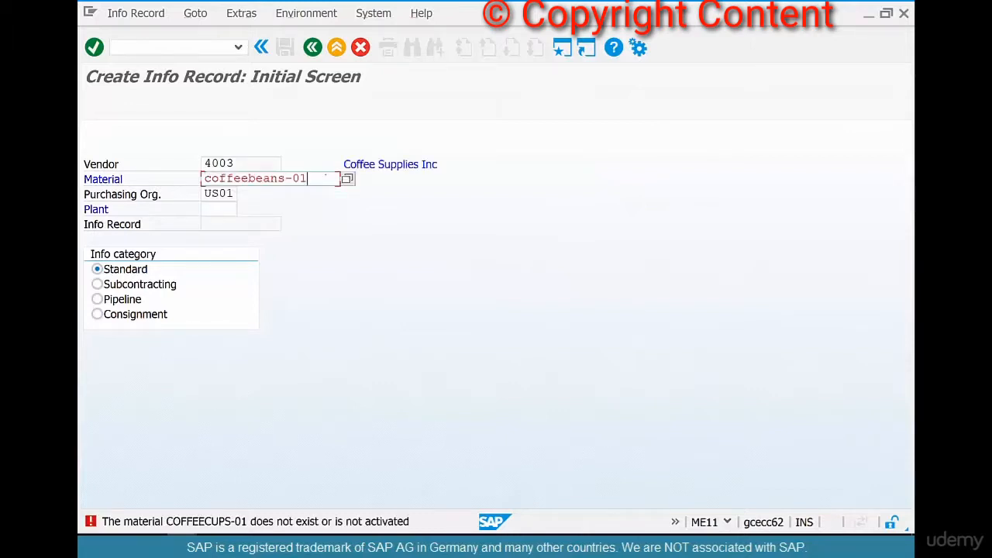
key(Return)
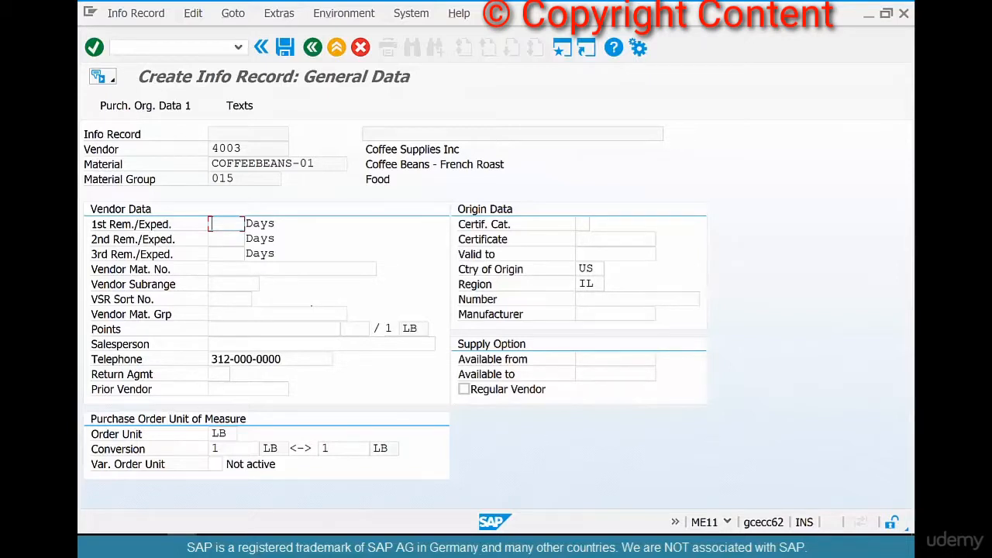
key(Return)
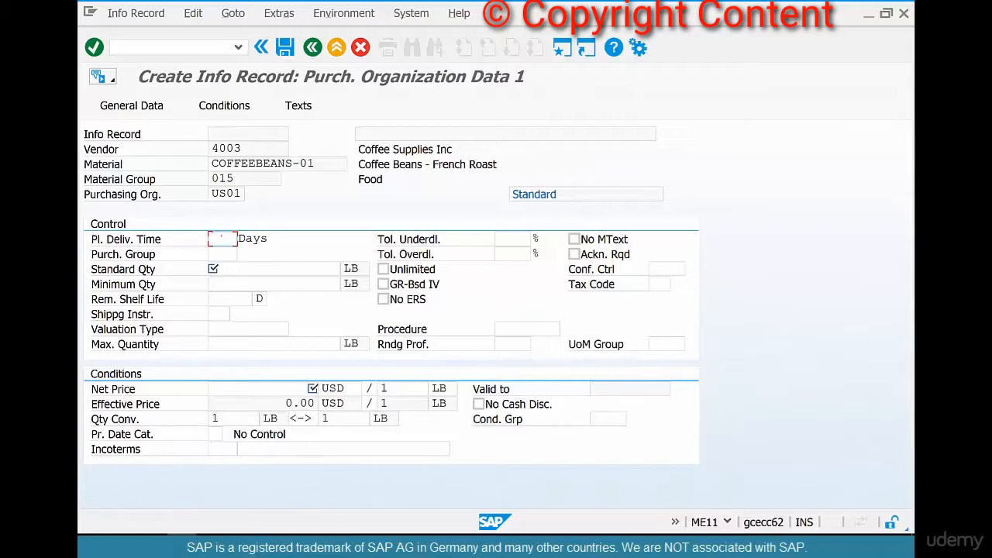
Set the info record's planned delivery time to 10 days, standard quantity to 100 LB and minimum quantity to 20 LB.
text(10)
key(Tab)
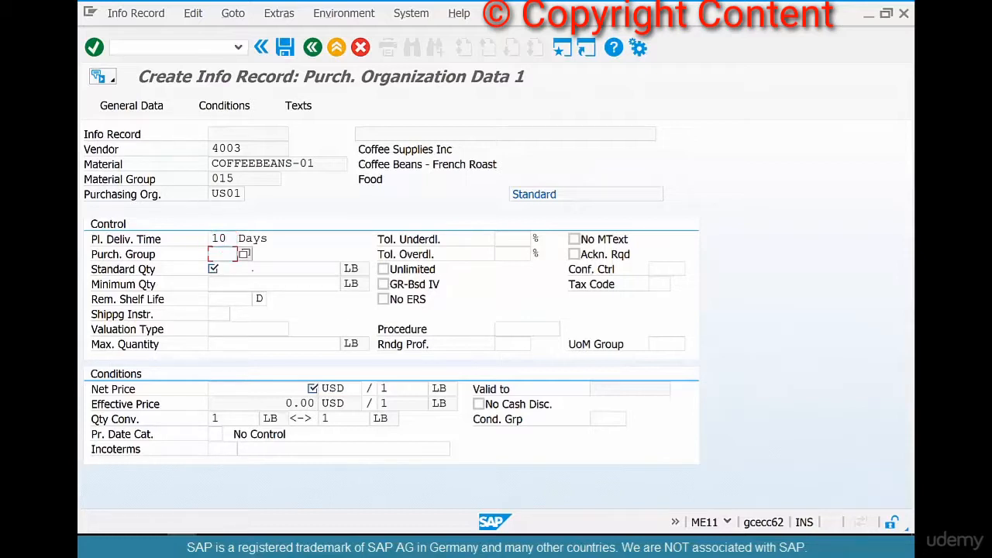
key(Tab)
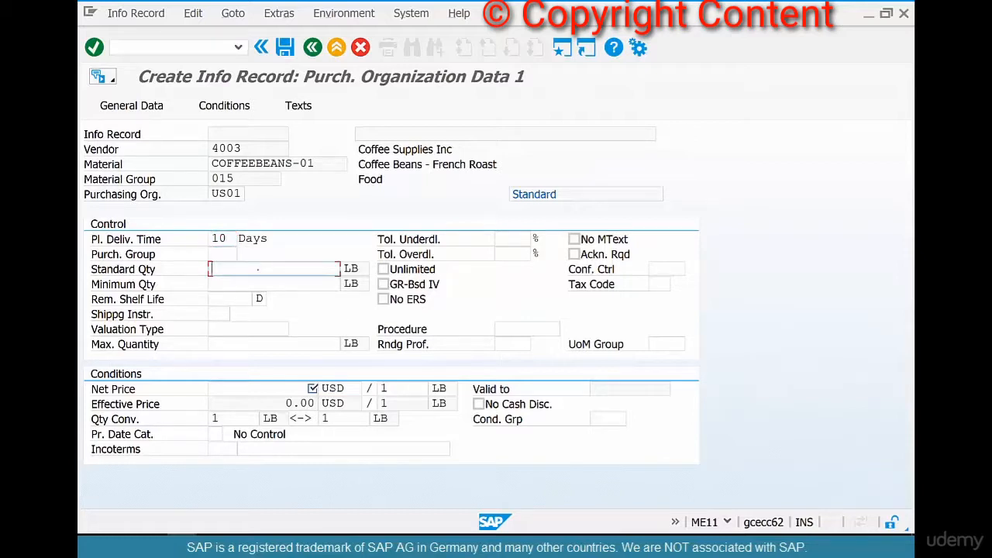
text(100)
click(218, 284)
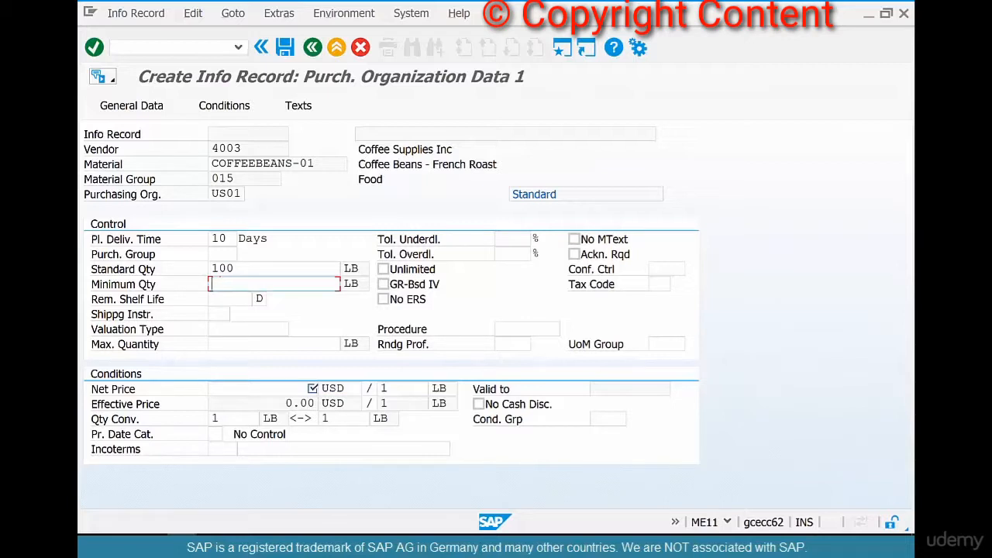
text(20)
Set the info record's net price to 10 USD per LB and its purchasing group to us1.
click(512, 238)
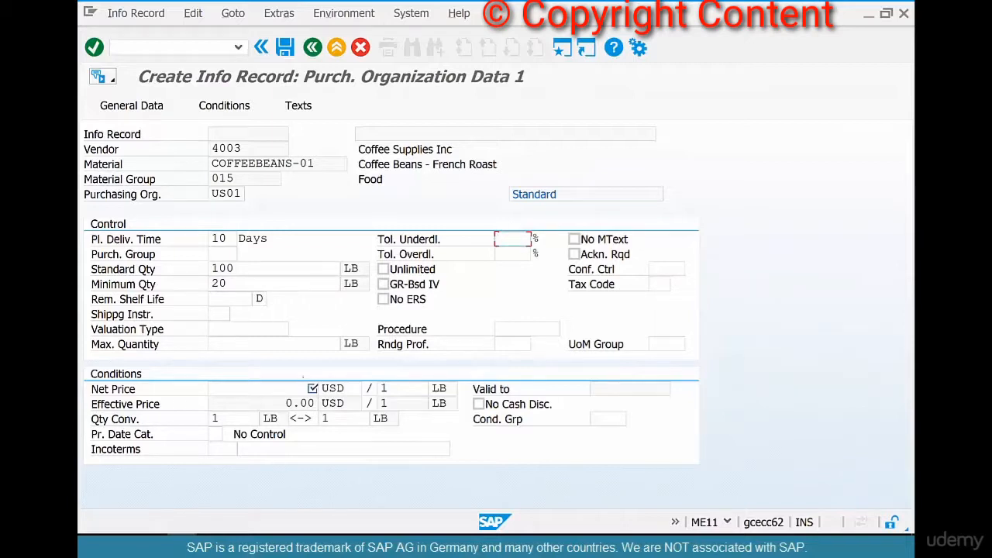
click(295, 389)
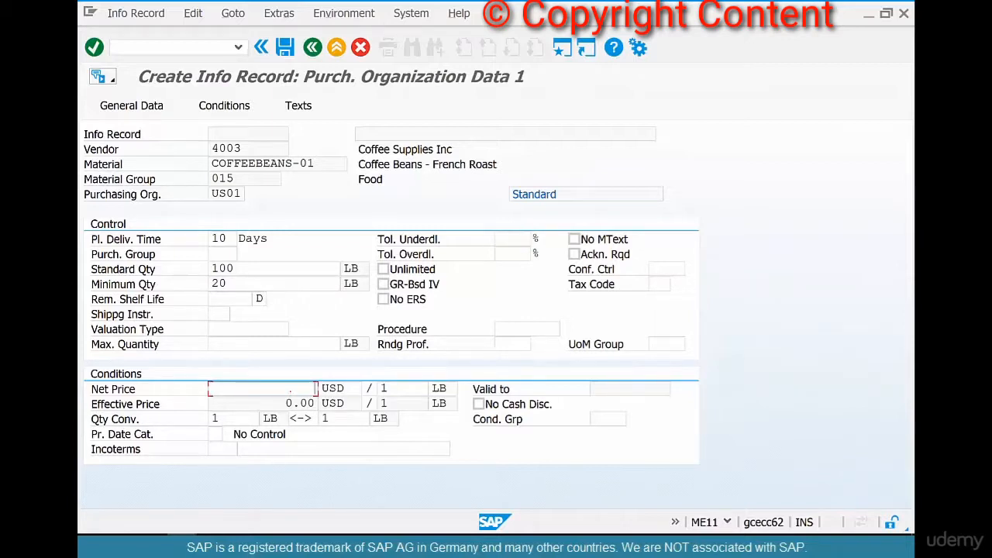
text(10)
key(Return)
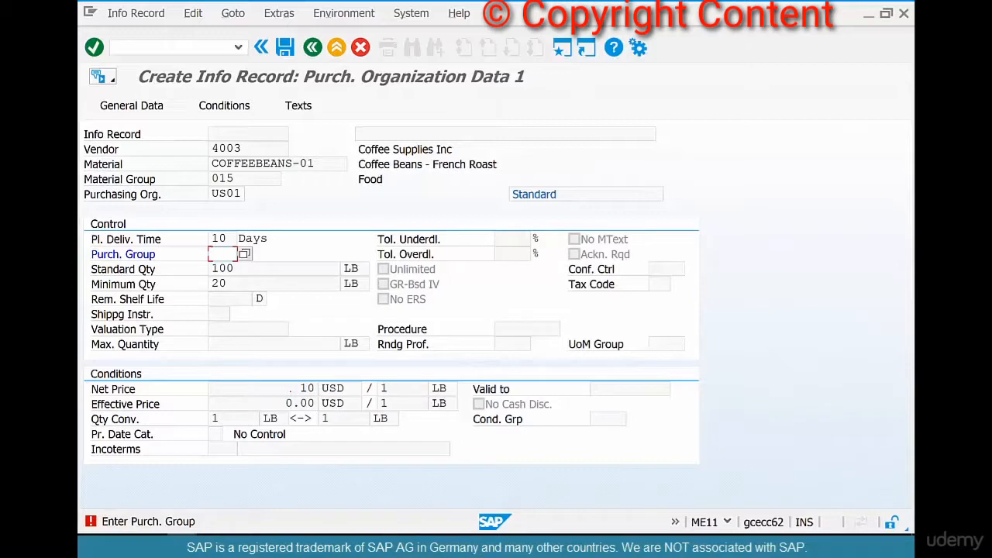
text(us1)
key(Return)
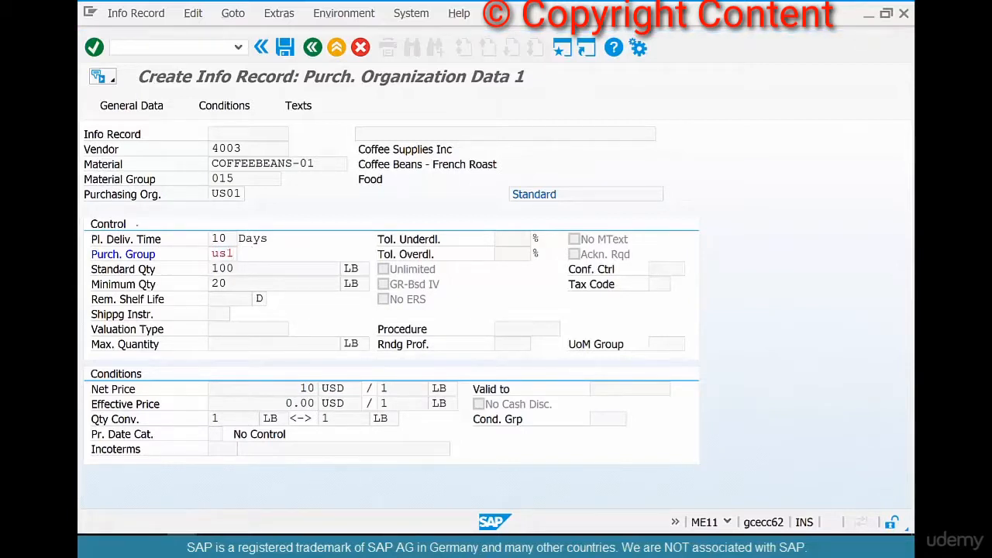
key(Return)
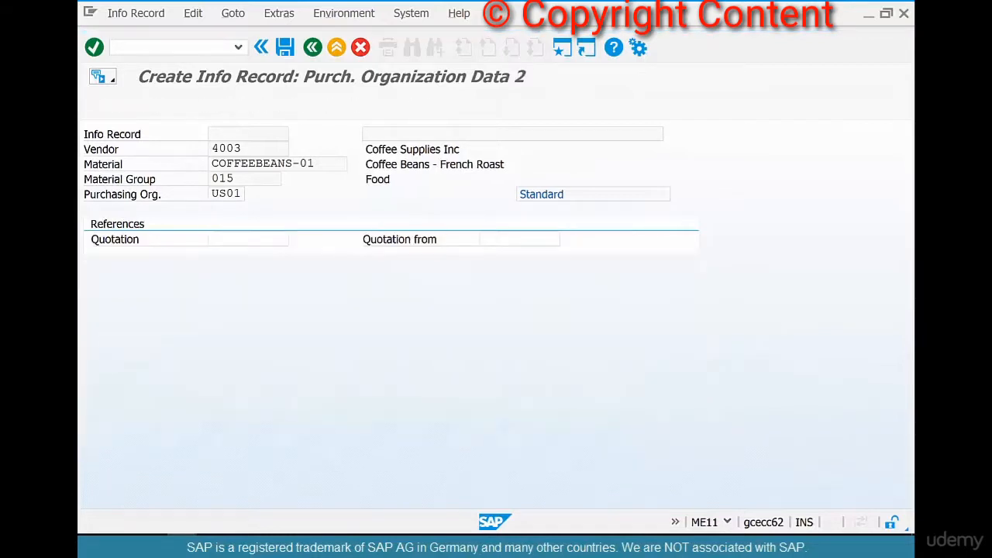
Save the info record without quotation references or texts, and return to the SAP Easy Access screen.
key(Return)
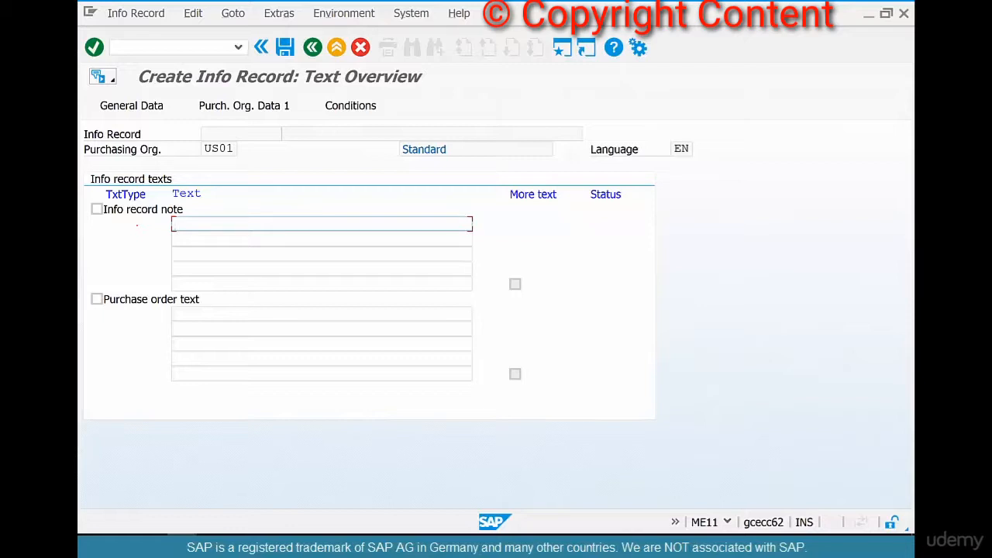
key(Return)
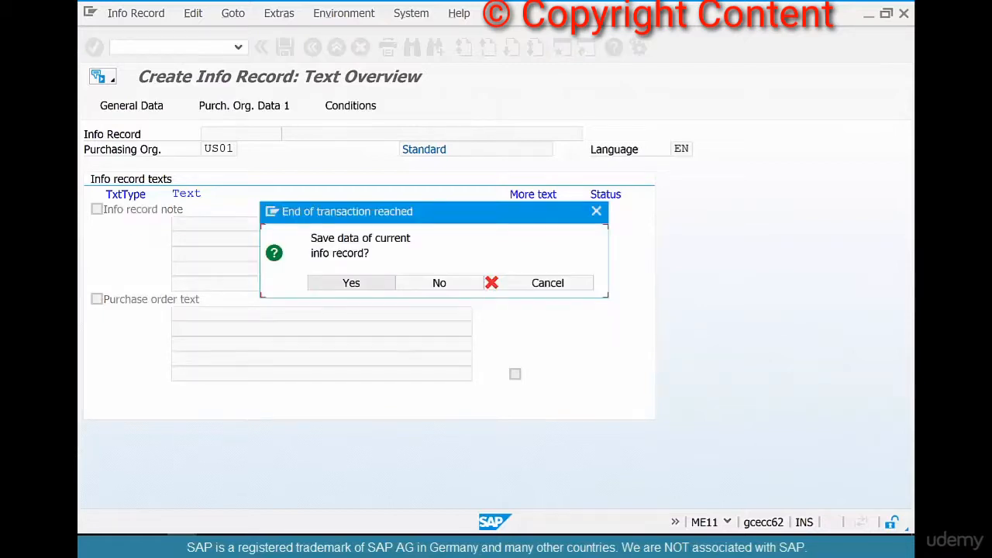
click(348, 282)
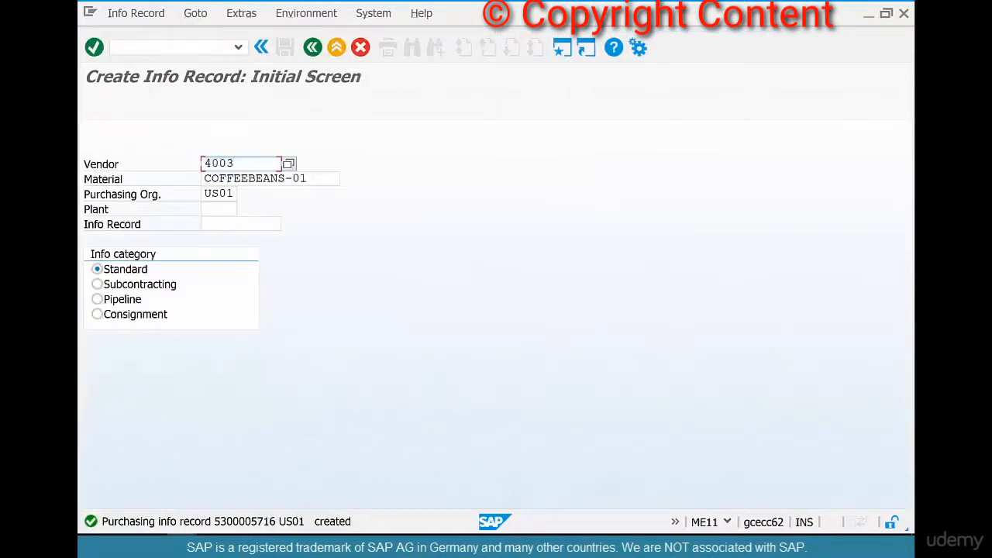
key(Tab)
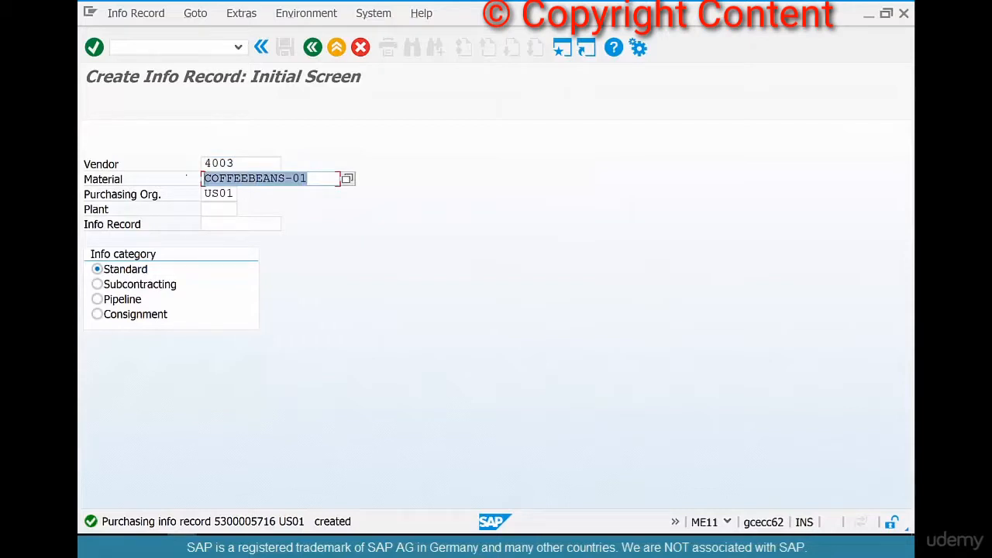
key(F3)
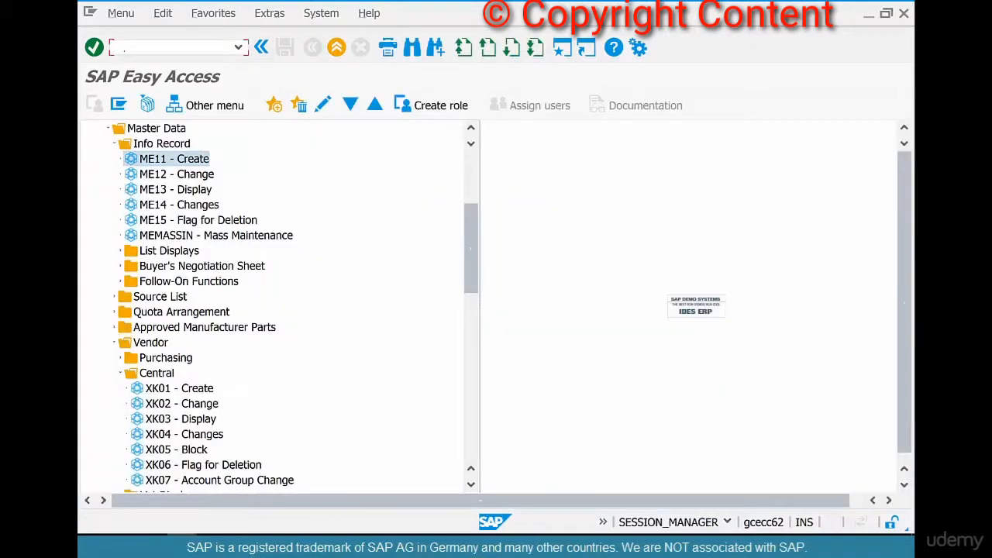
Start a standard purchase order with transaction me21n and enter Coffee Supplies Inc as its vendor.
text(me21n)
key(Return)
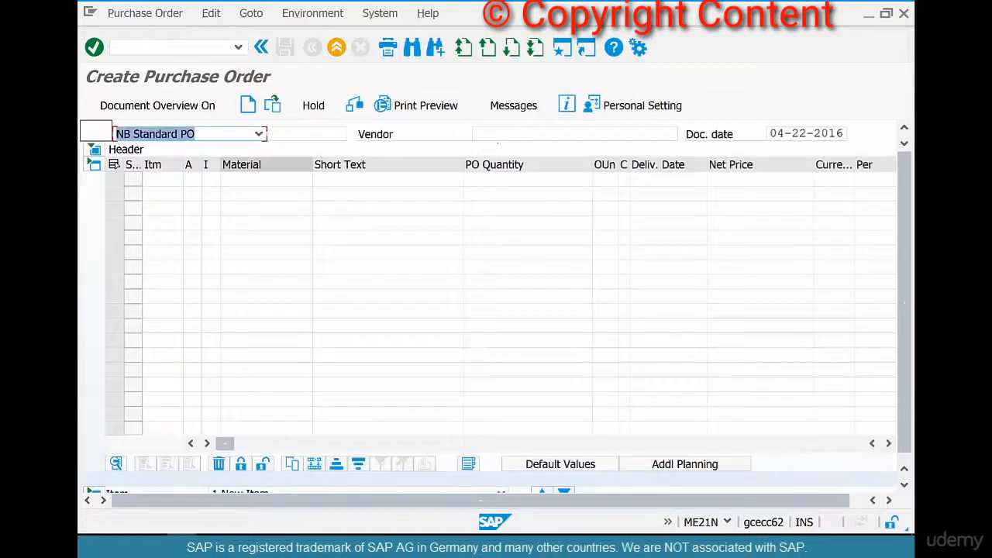
click(497, 138)
text(40)
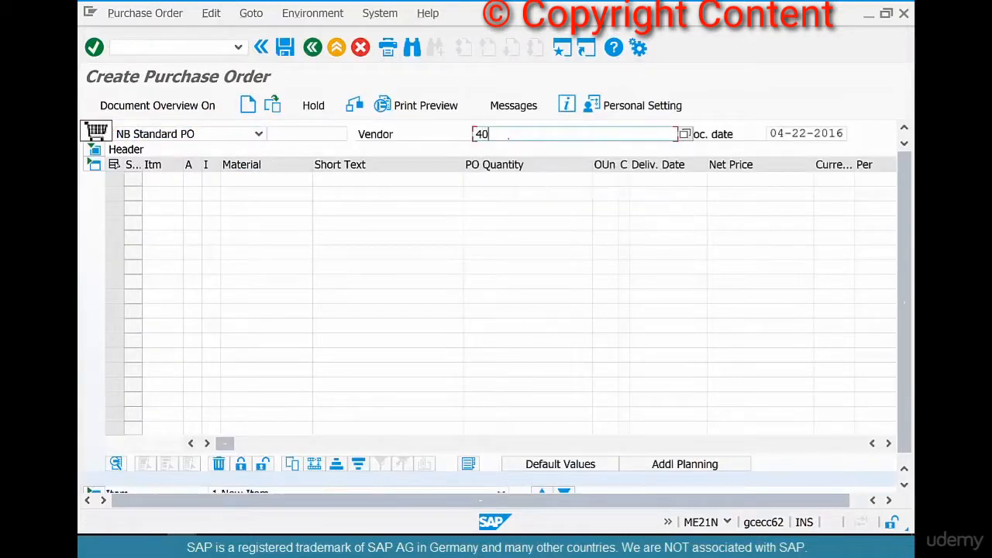
text(03)
key(Return)
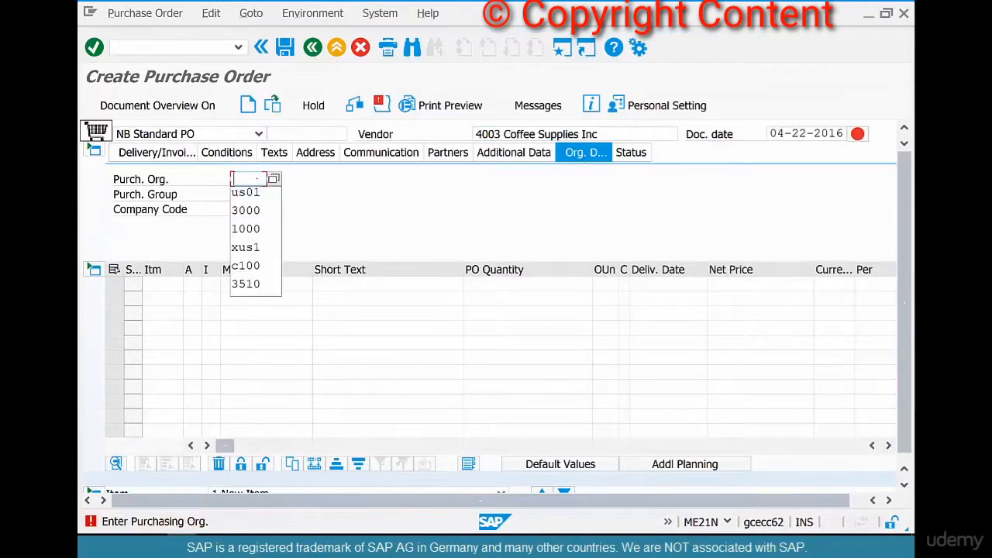
Set the purchase order's purchasing organization to us01, purchasing group to 300 and company code to us01.
key(Down)
key(Tab)
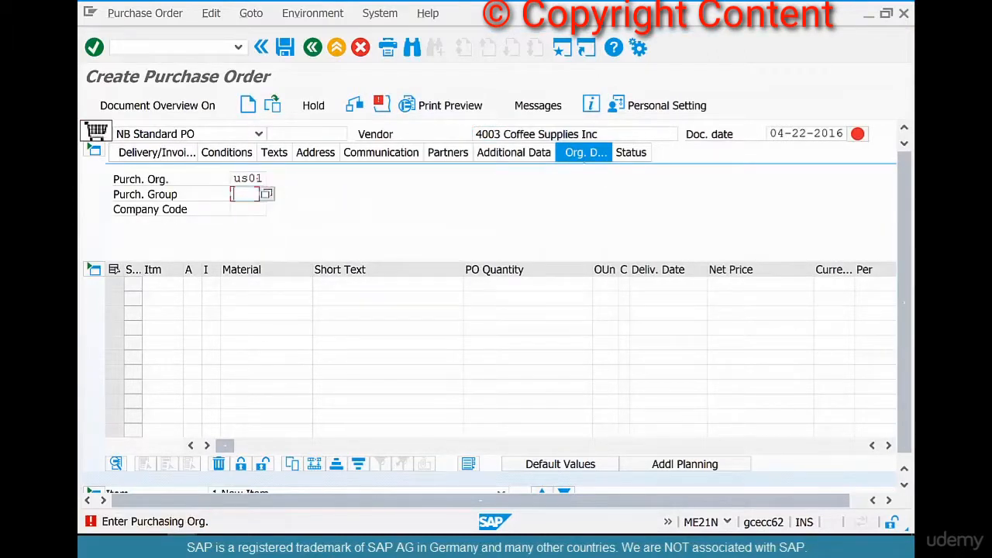
key(Down)
key(Return)
key(Tab)
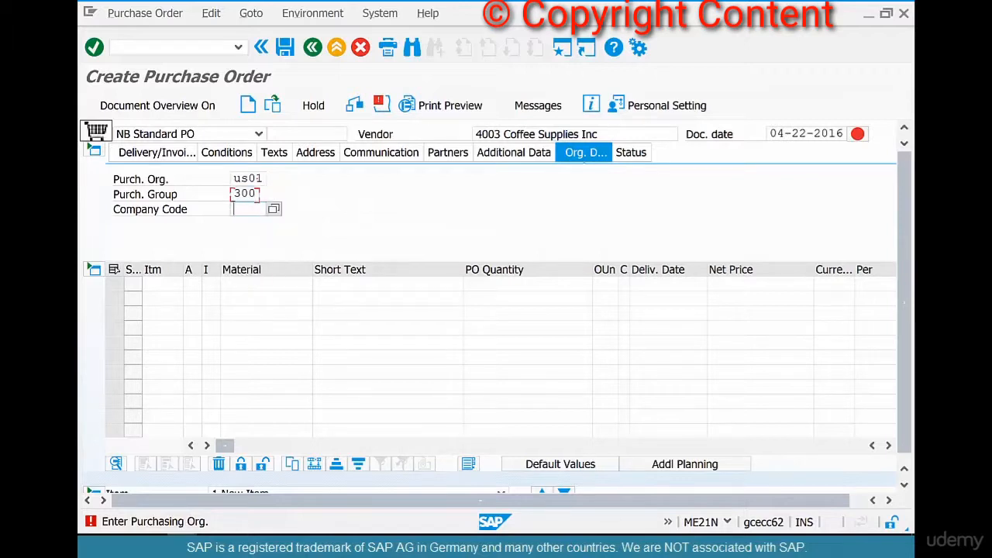
click(266, 284)
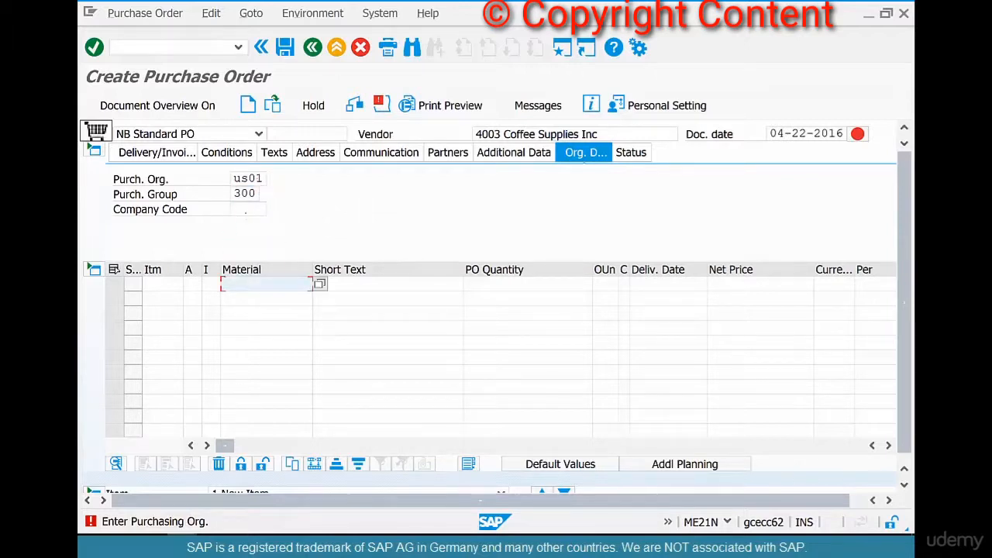
click(249, 194)
click(253, 209)
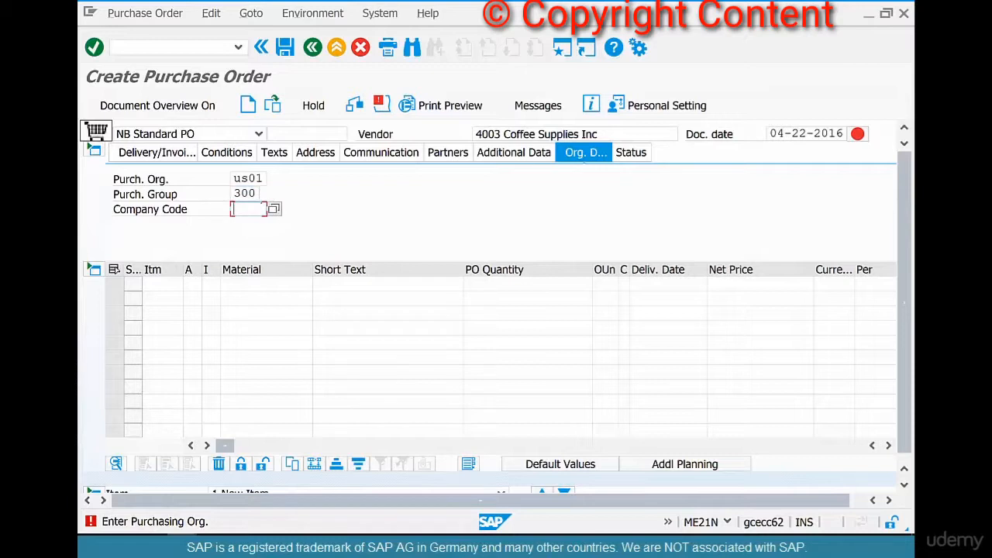
key(Down)
key(Return)
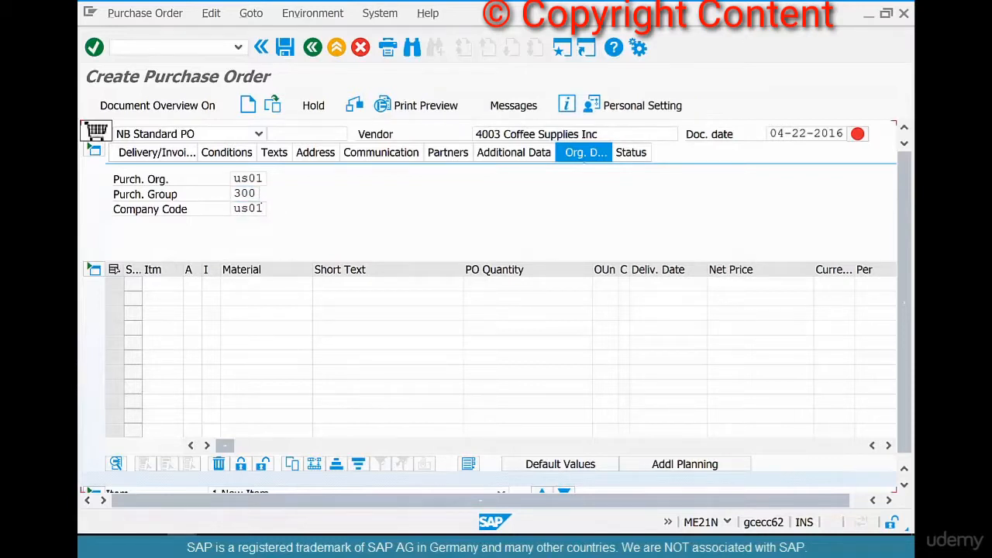
key(Return)
Add a purchase order item for material coffeebeans-01 with a quantity of 10 and plant chi1.
click(226, 283)
text(c)
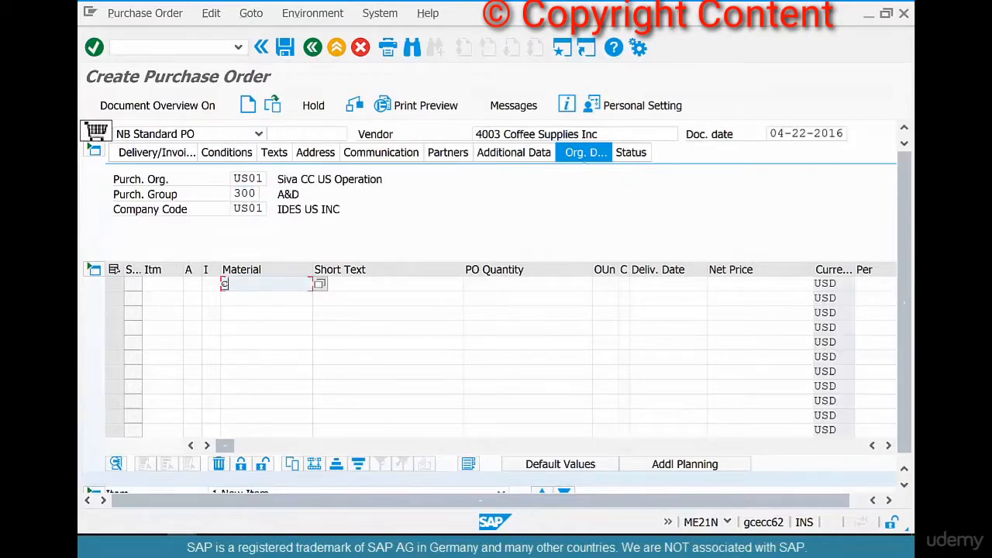
key(Down)
key(Return)
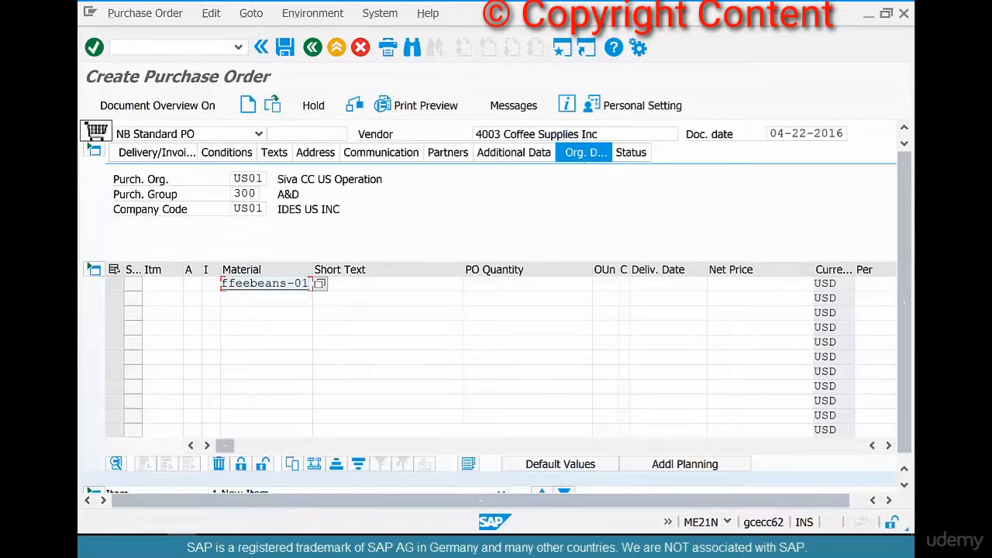
key(Tab)
key(Tab)
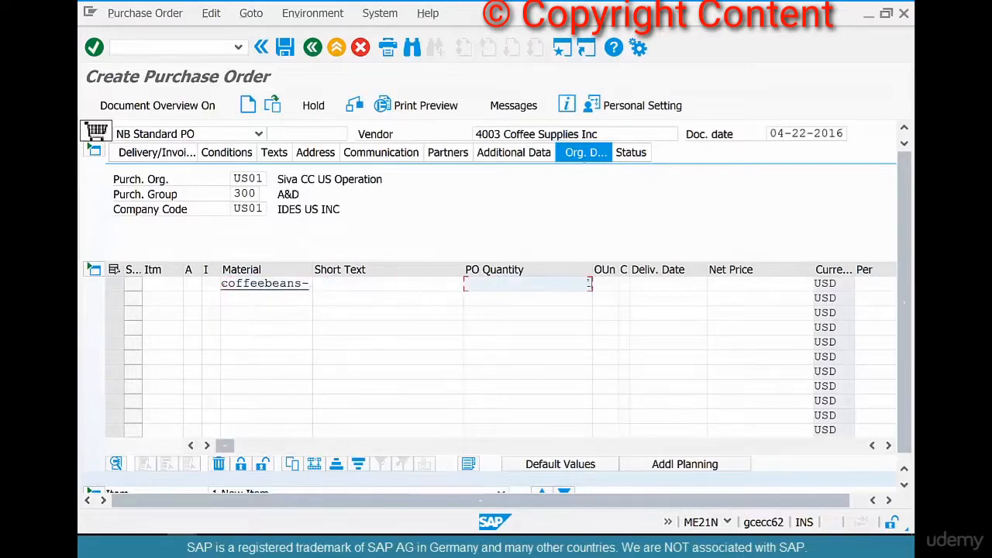
text(10)
key(Return)
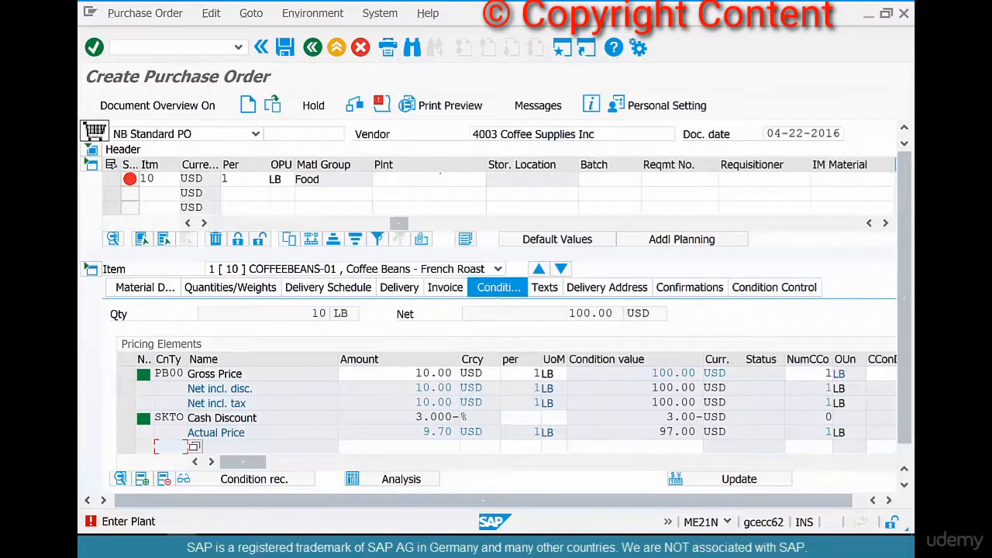
text(chi1)
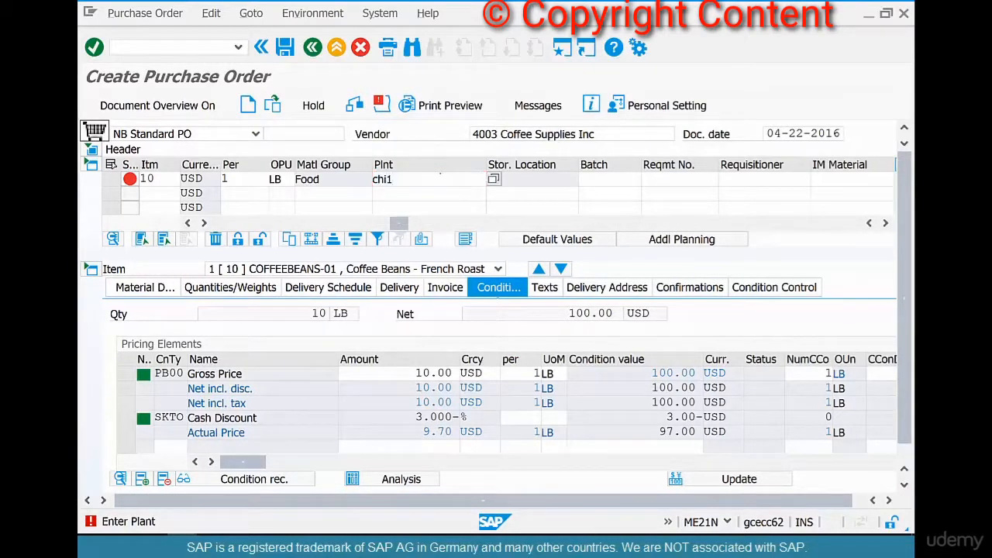
key(Return)
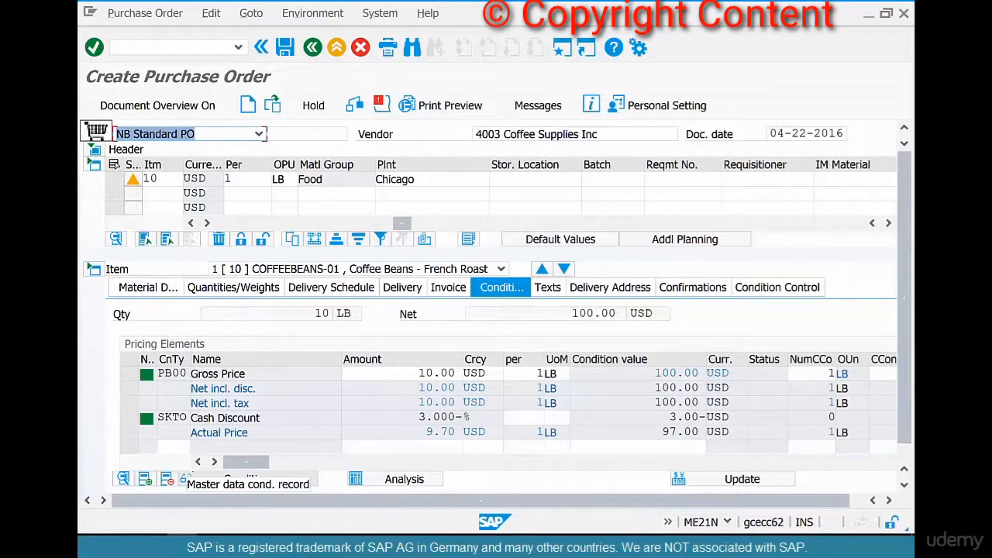
Compare the item's delivery date with today's date in the system calendar, and check the gross price in its conditions.
drag(401, 223, 225, 224)
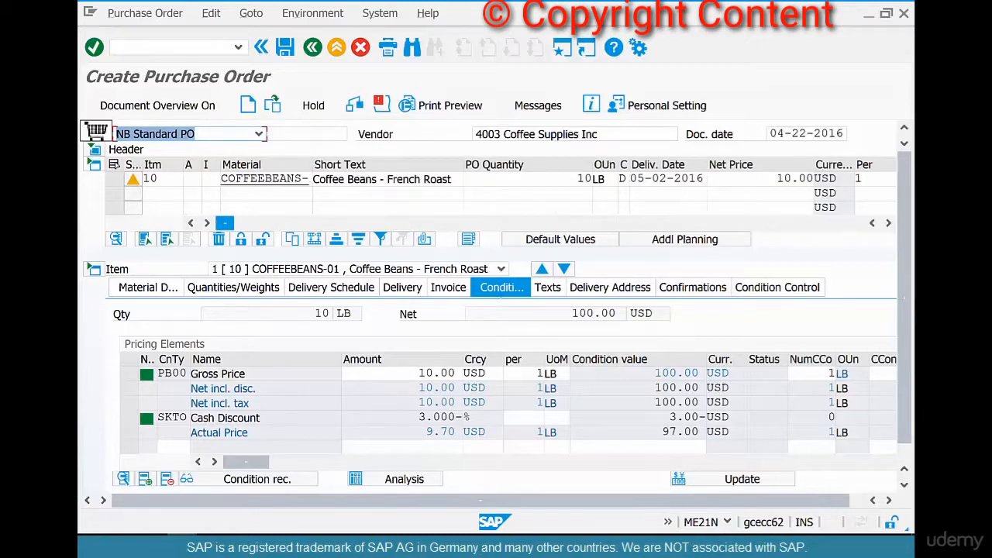
click(886, 546)
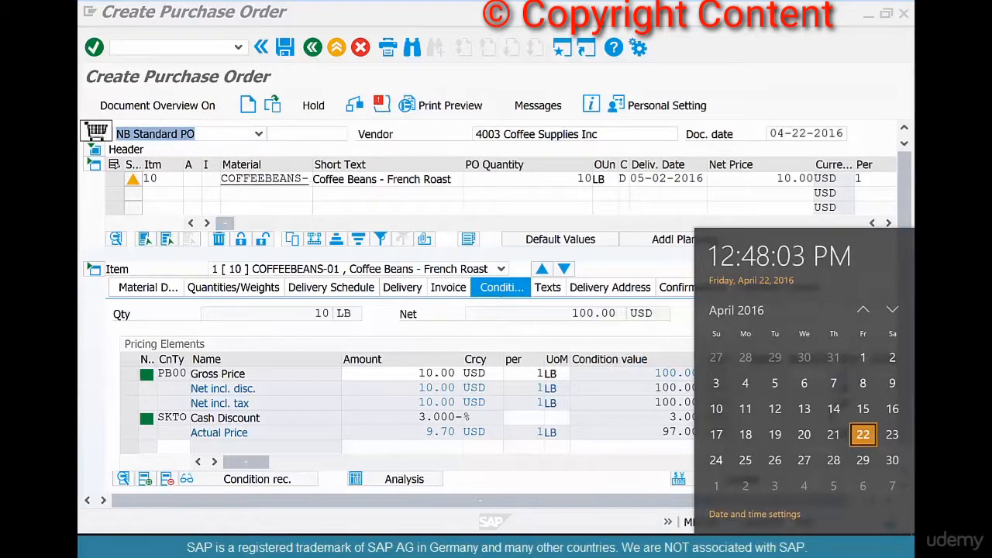
click(543, 76)
click(650, 177)
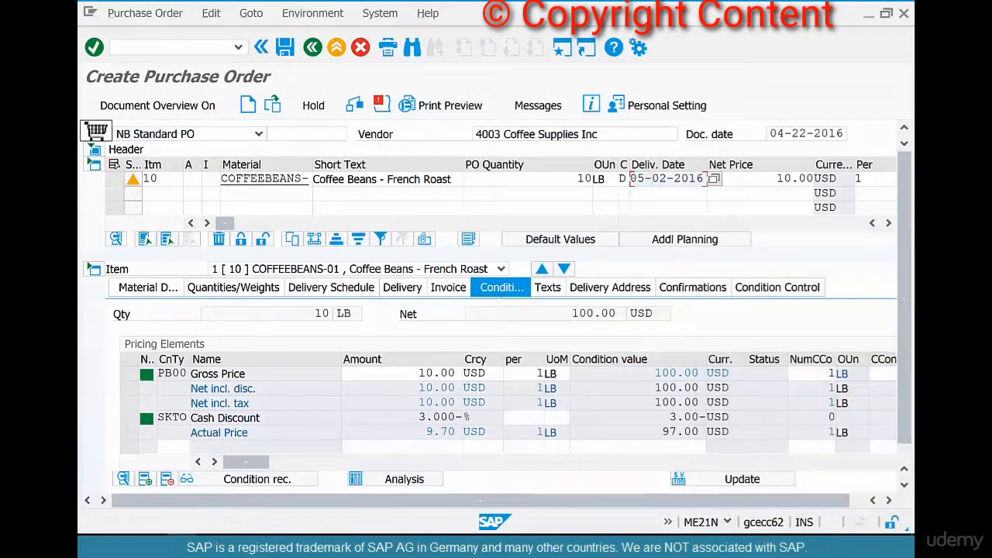
drag(629, 179, 704, 178)
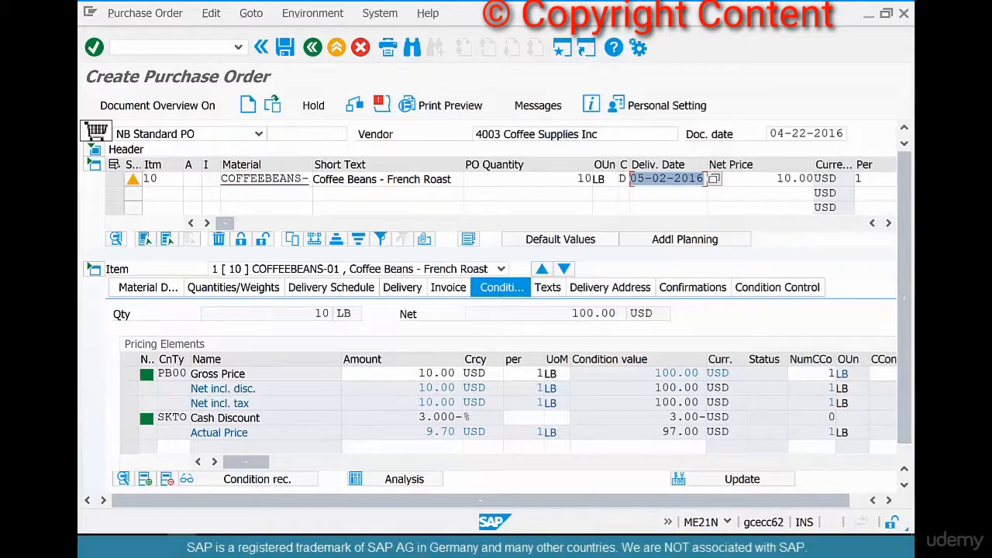
click(645, 179)
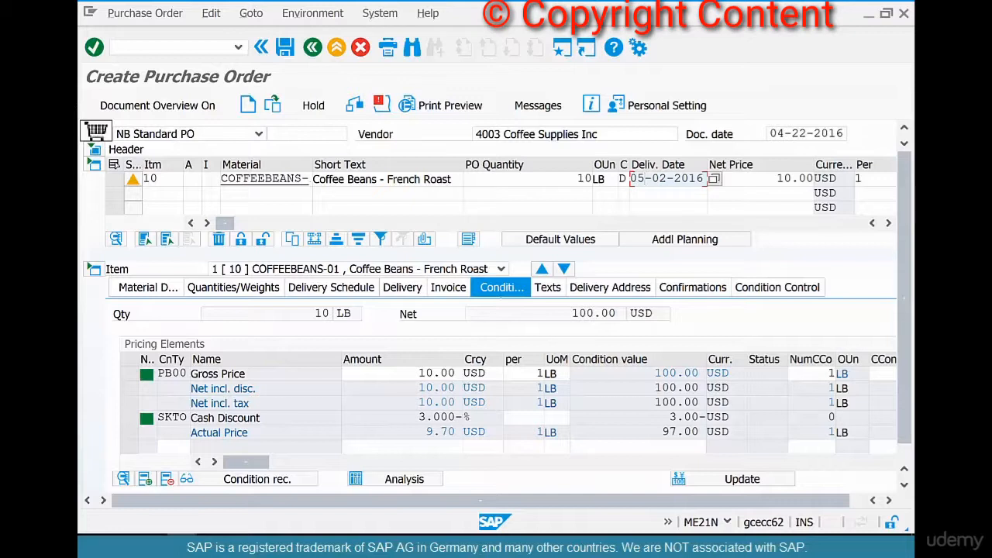
drag(630, 179, 704, 179)
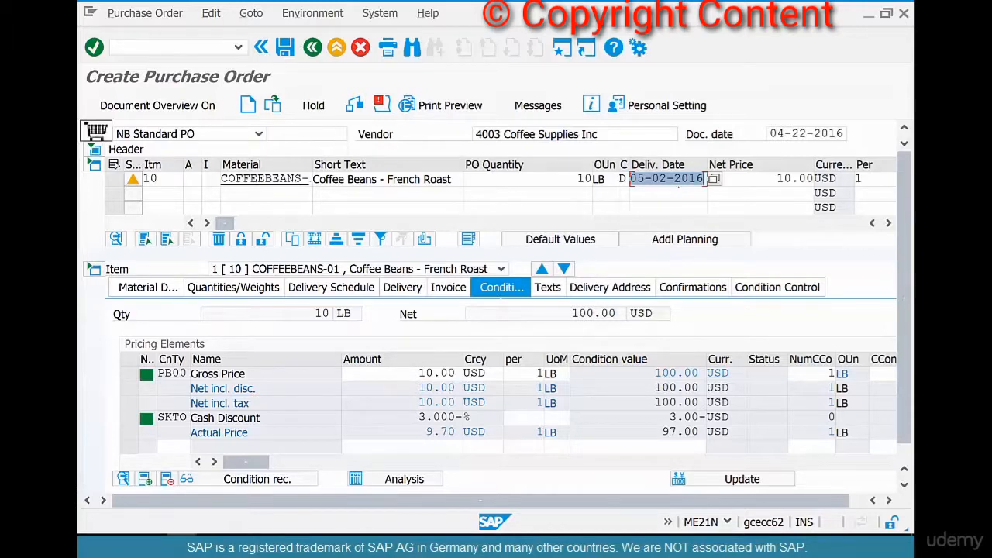
drag(416, 373, 467, 369)
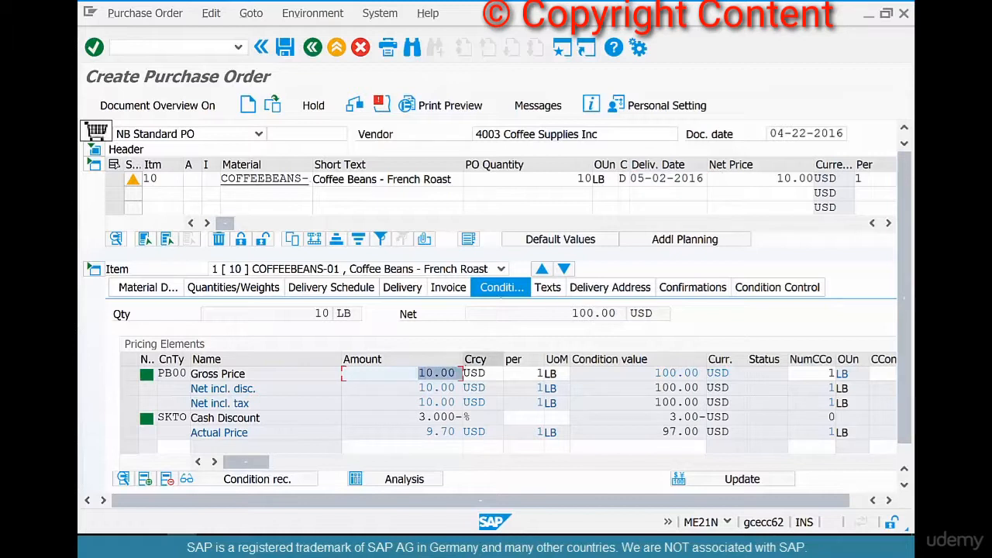